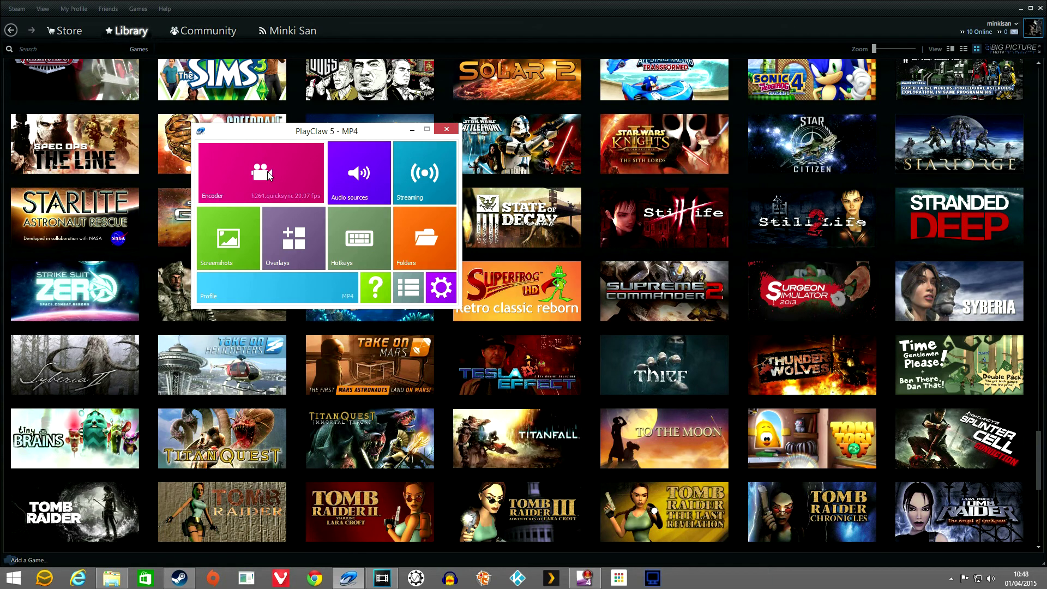
- Open the encoder settings and move the PlayClaw window higher up over the game library
click(259, 161)
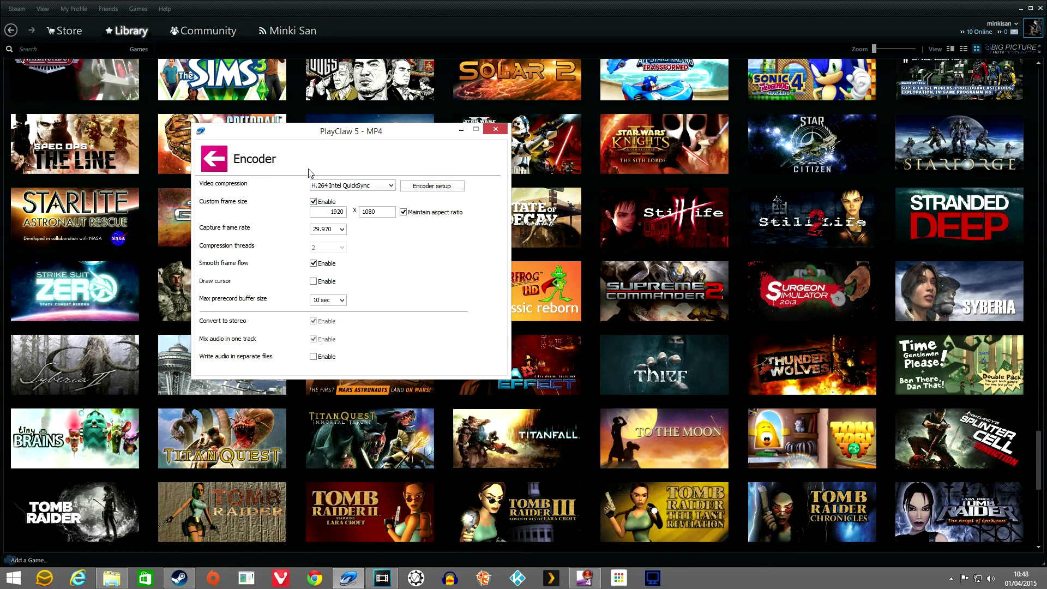
drag(314, 135, 440, 71)
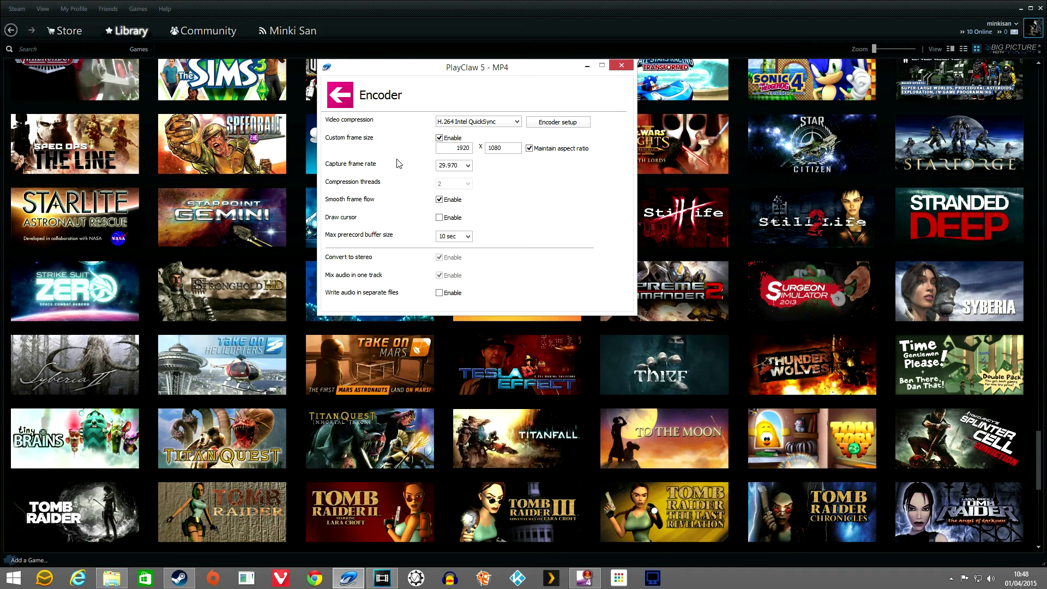
- Switch the video compression between H.264 AMD VCE and H.264 Intel QuickSync, ending on H.264 AMD VCE
click(509, 121)
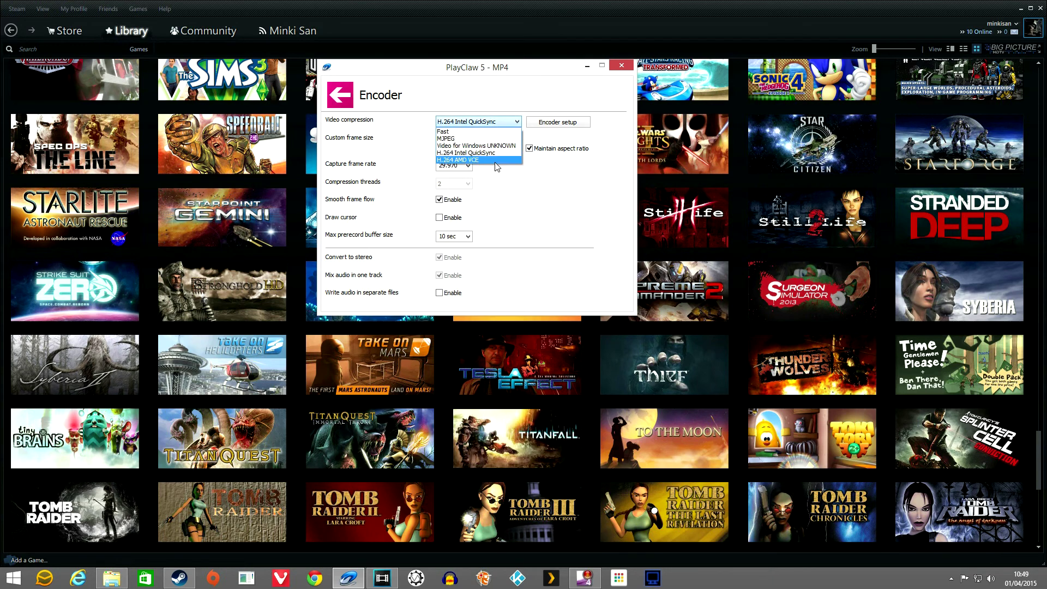
click(475, 160)
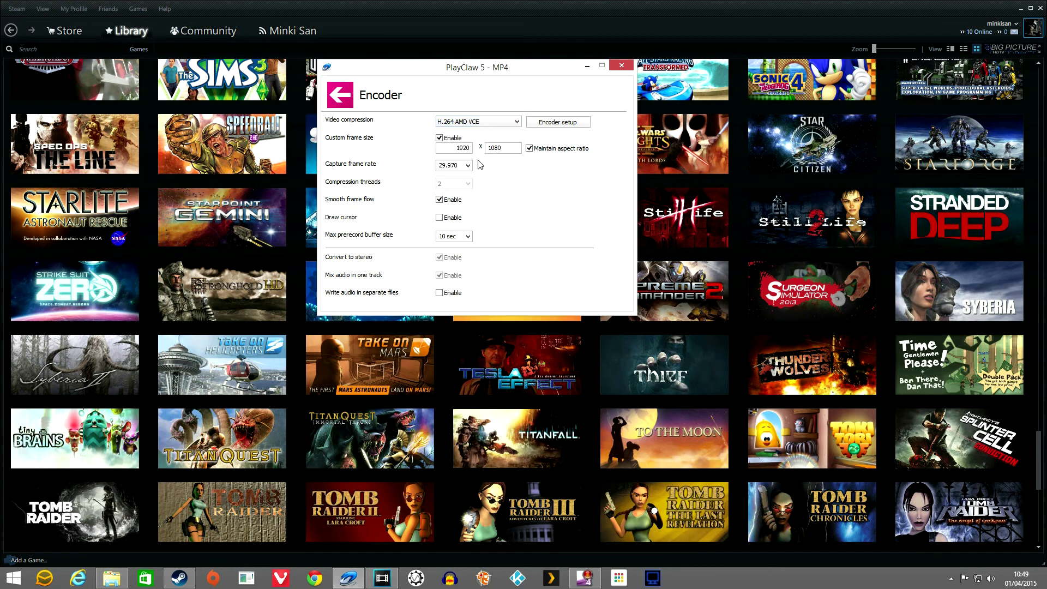
click(498, 121)
click(467, 153)
click(516, 121)
click(489, 160)
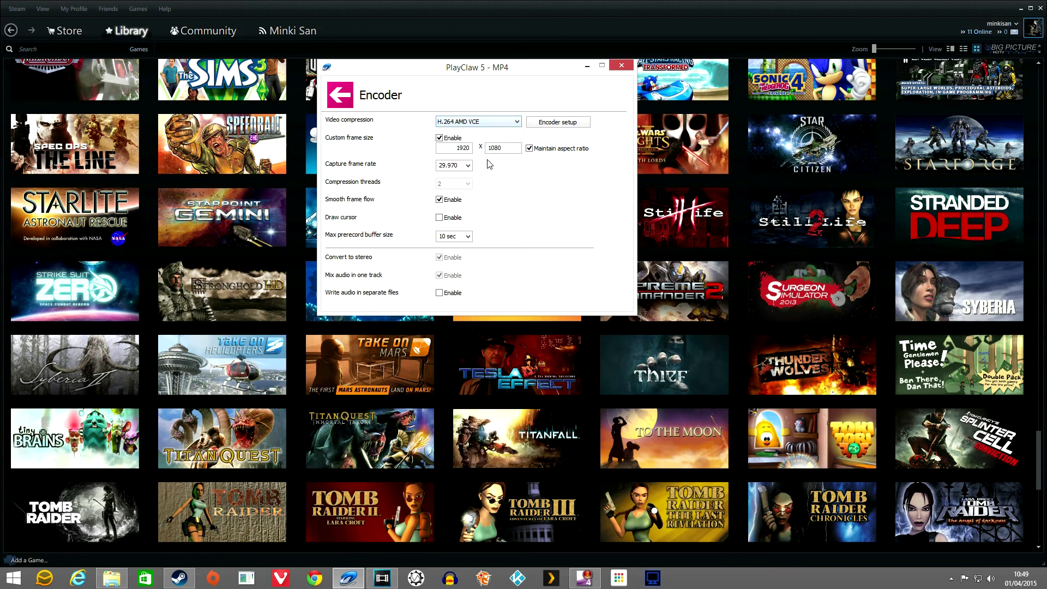
click(482, 123)
click(481, 122)
click(481, 122)
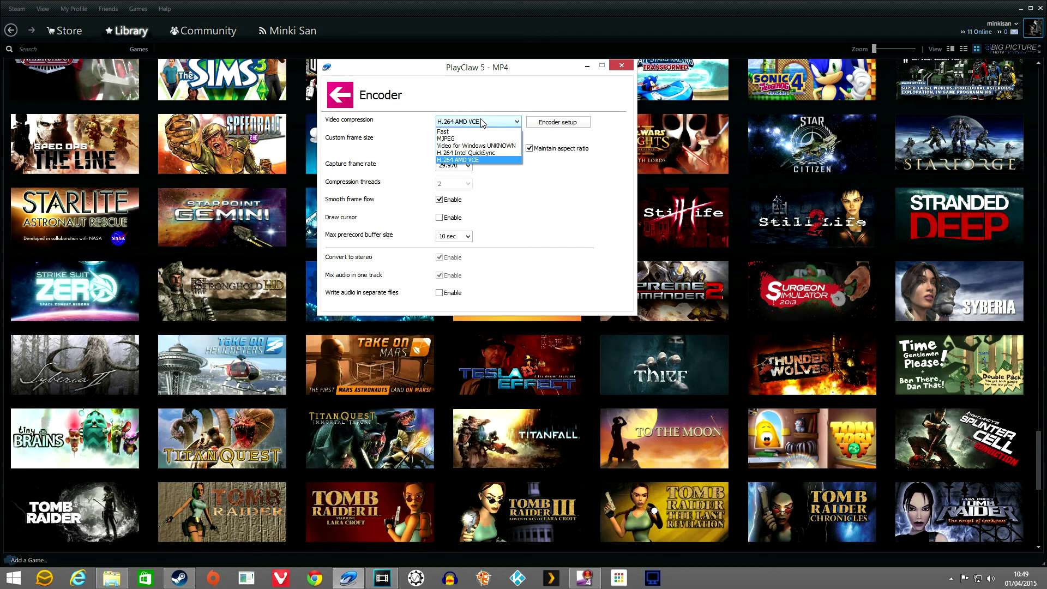
click(462, 161)
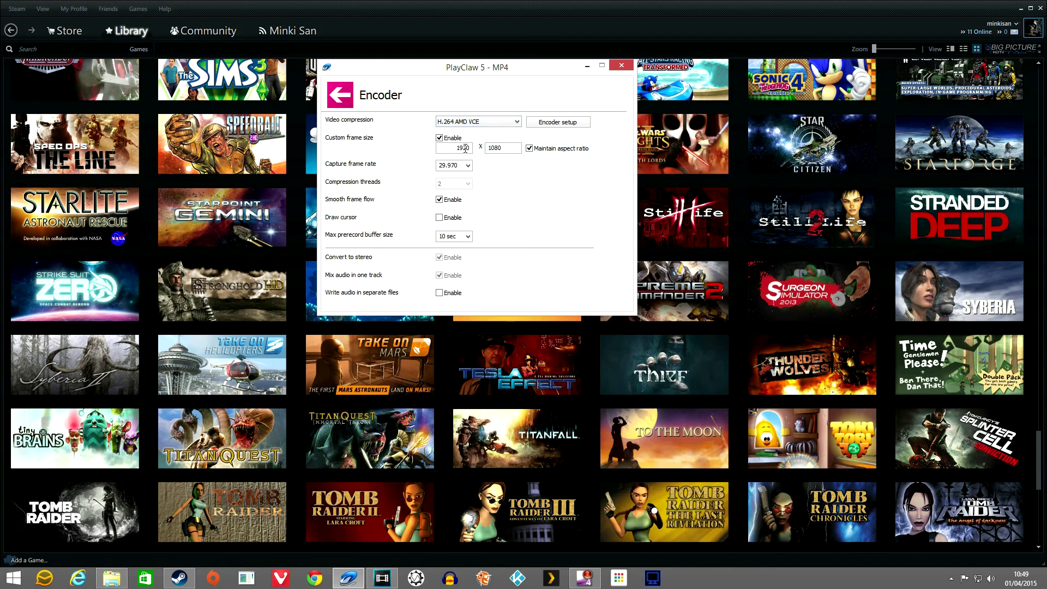
- Set the encoder's video compression to H.264 Intel QuickSync
click(475, 122)
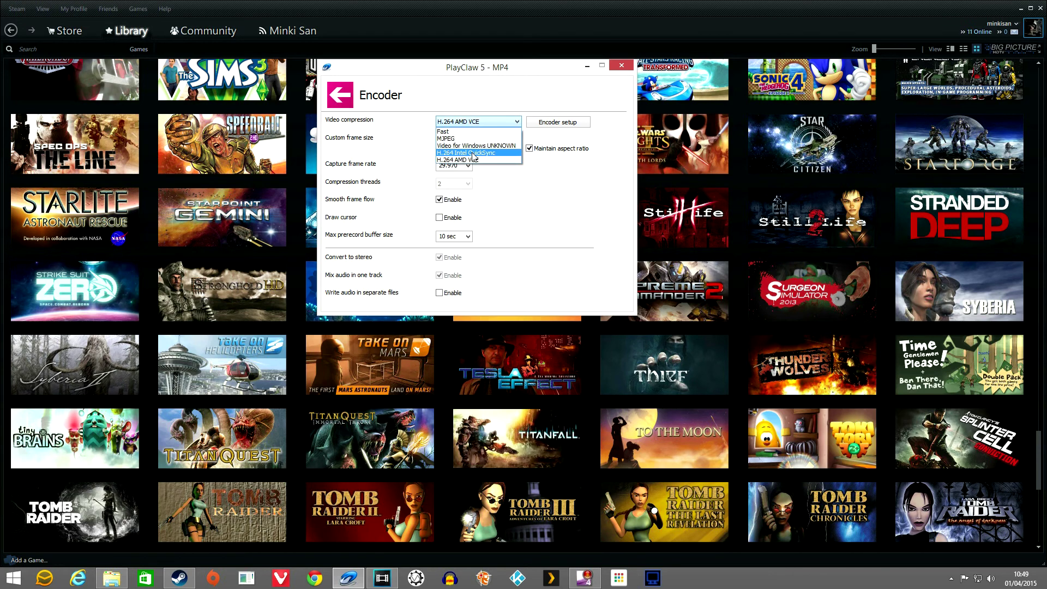
click(474, 153)
click(473, 122)
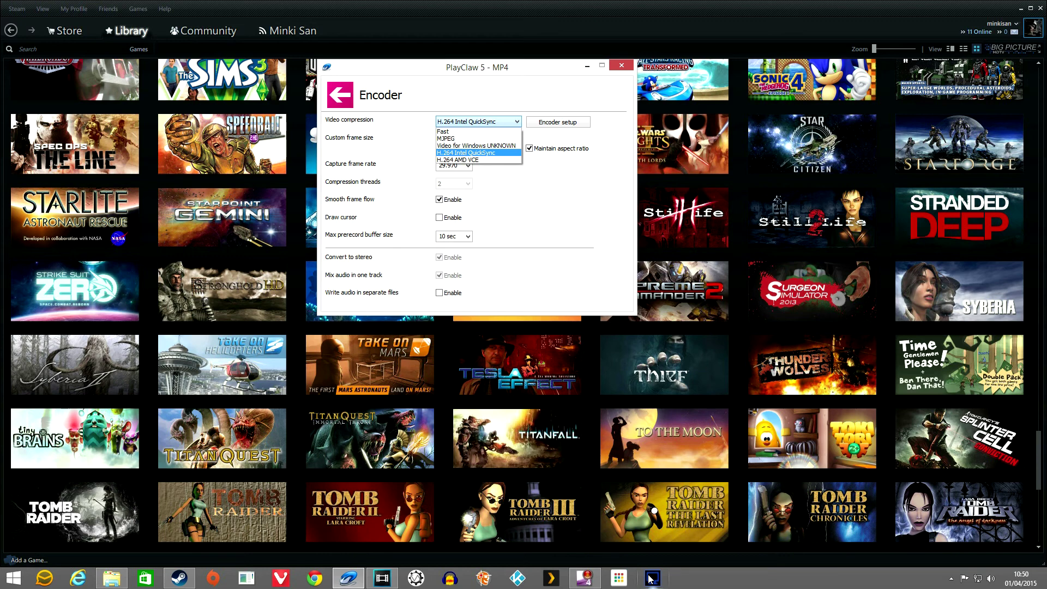
click(545, 239)
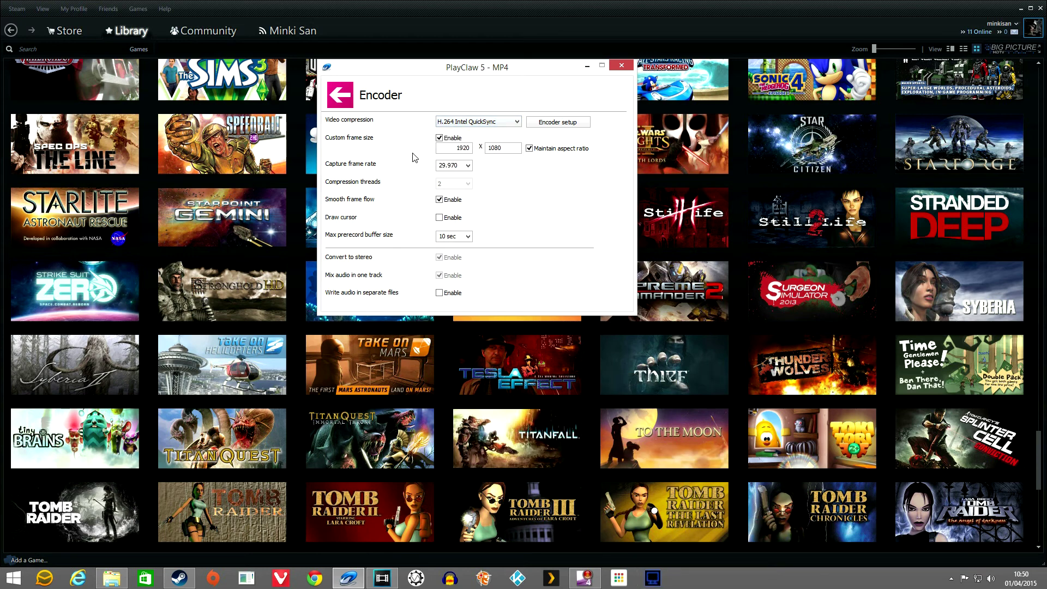
click(507, 123)
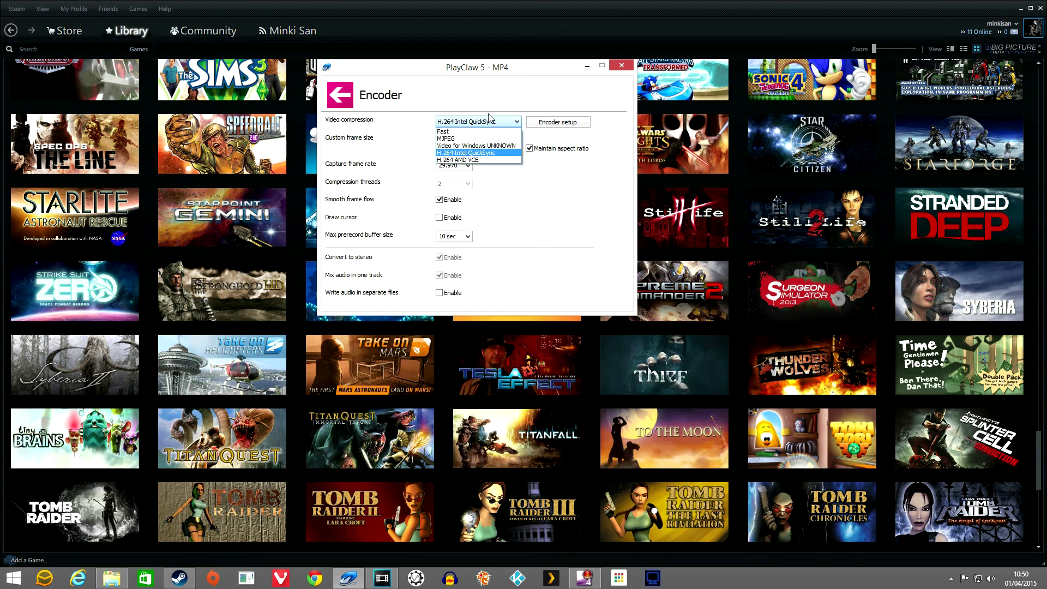
click(459, 153)
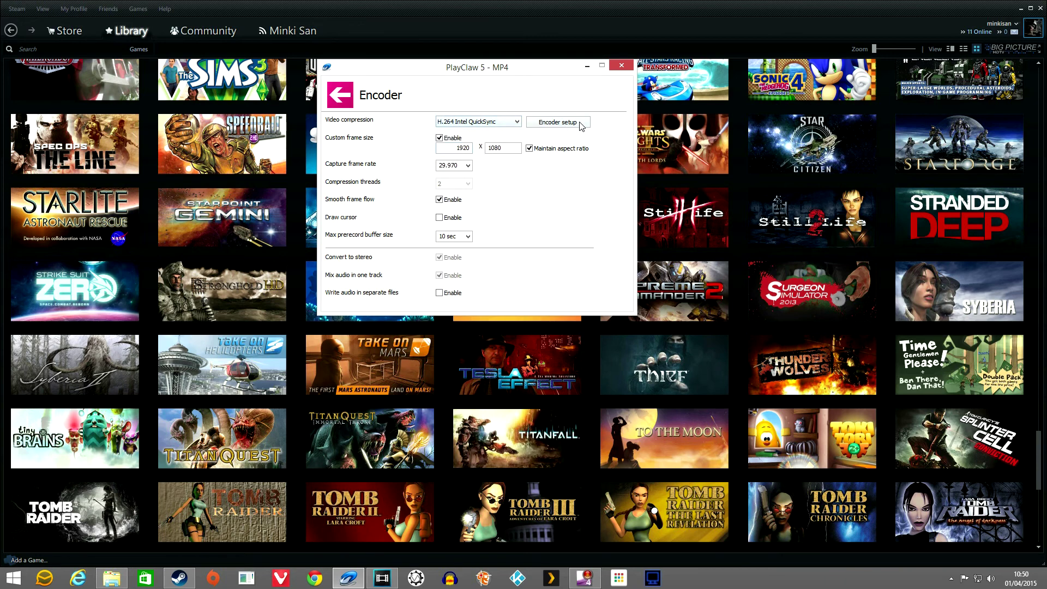
- Examine the bitrate and preset options in the H.264 QuickSync encoder setup and cancel without changing them
click(581, 125)
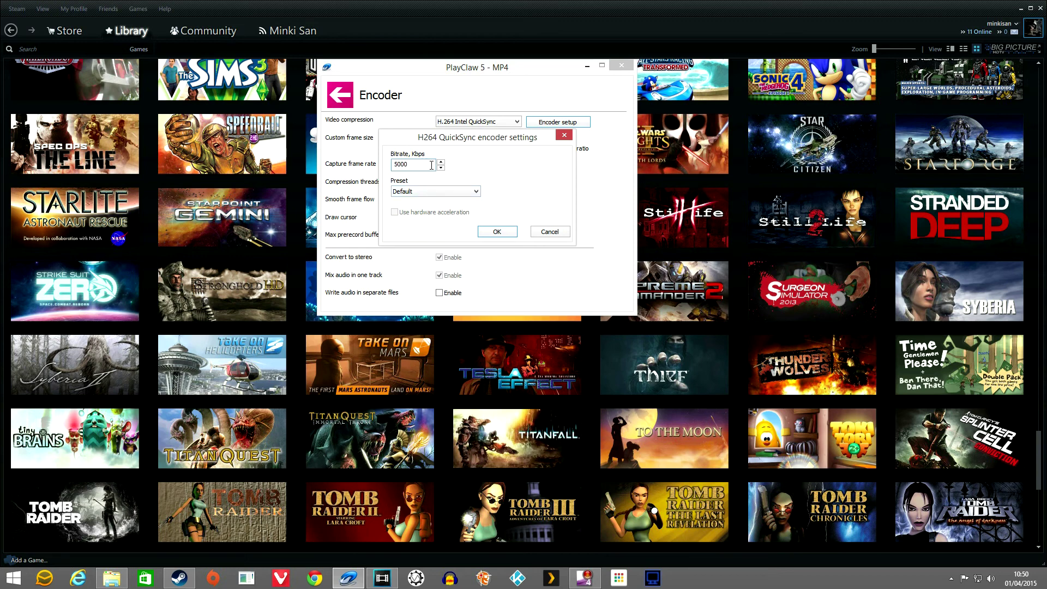
double_click(431, 164)
click(423, 164)
click(476, 192)
click(533, 179)
click(544, 233)
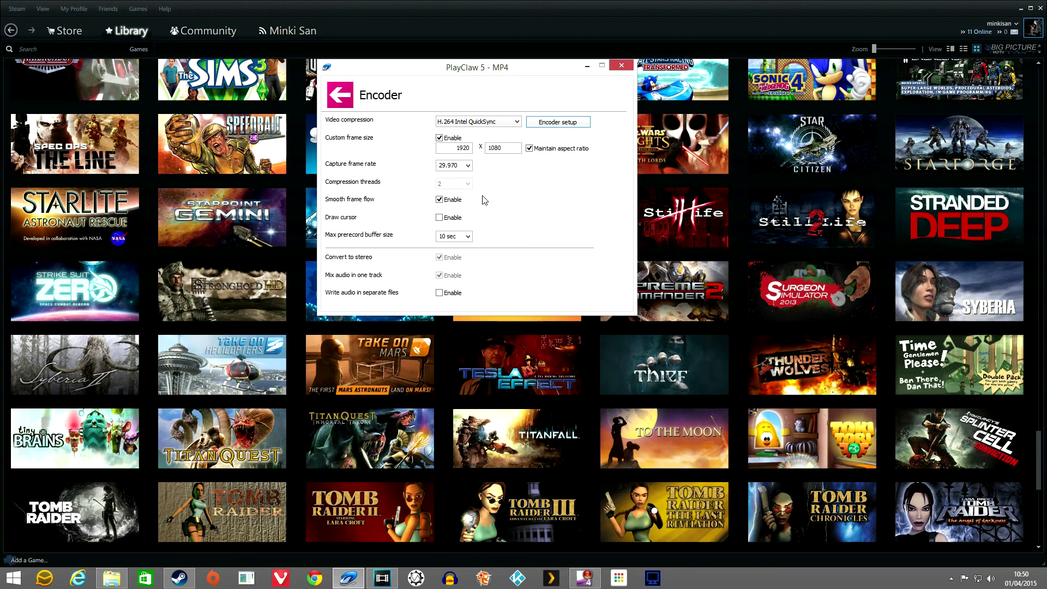
- Look through the audio sources, folders, overlays and general settings pages, returning to the main tile screen
click(340, 95)
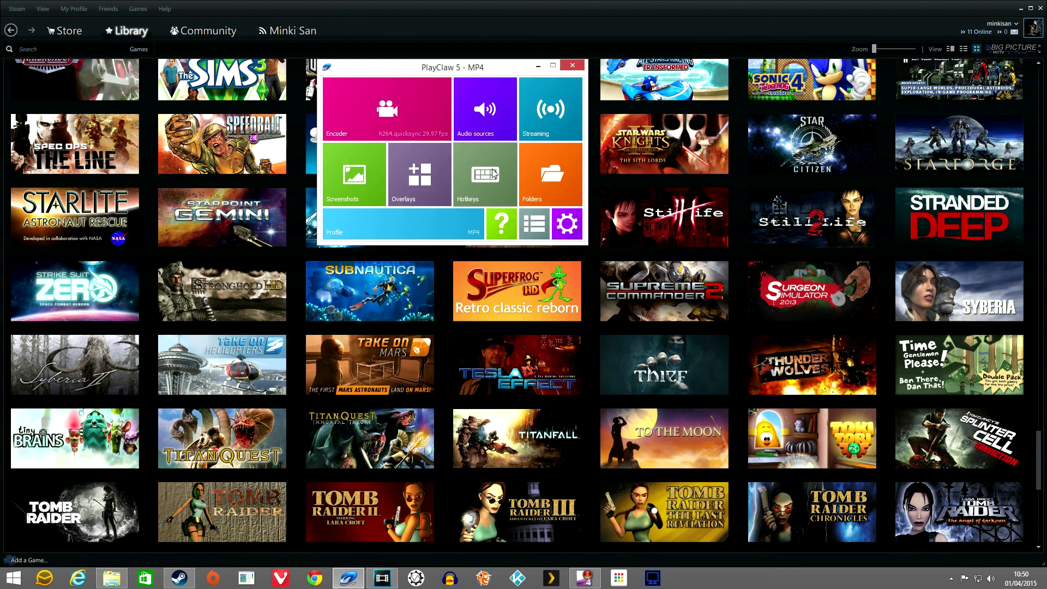
click(478, 104)
click(341, 93)
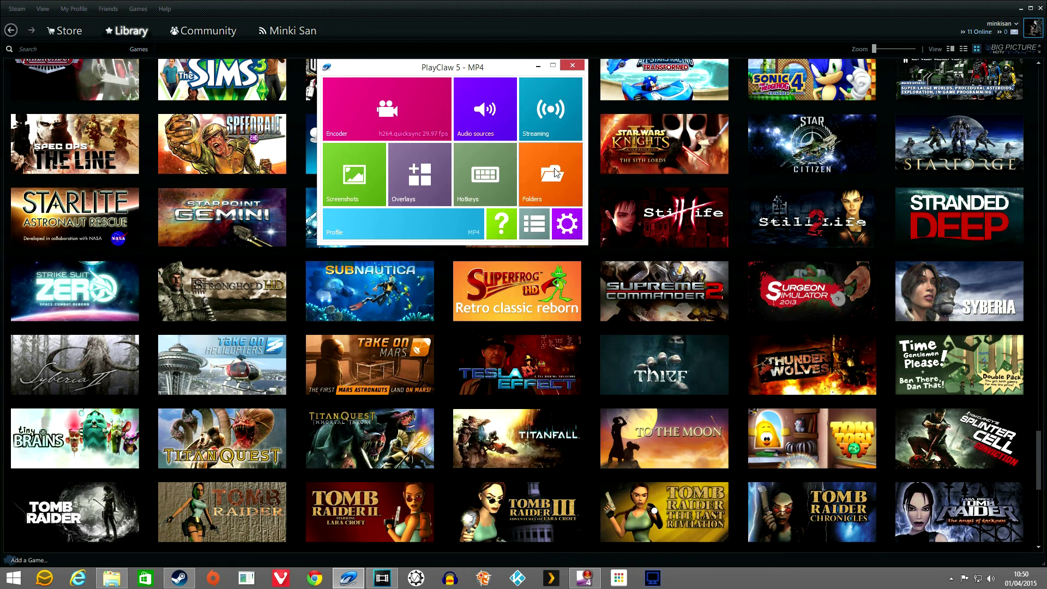
click(552, 173)
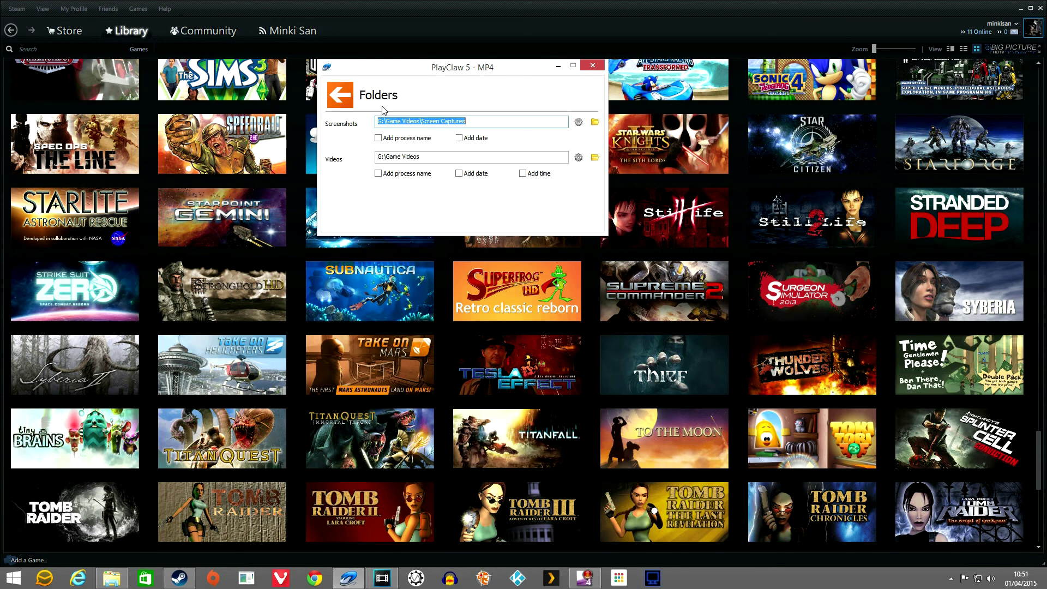
click(339, 95)
click(399, 181)
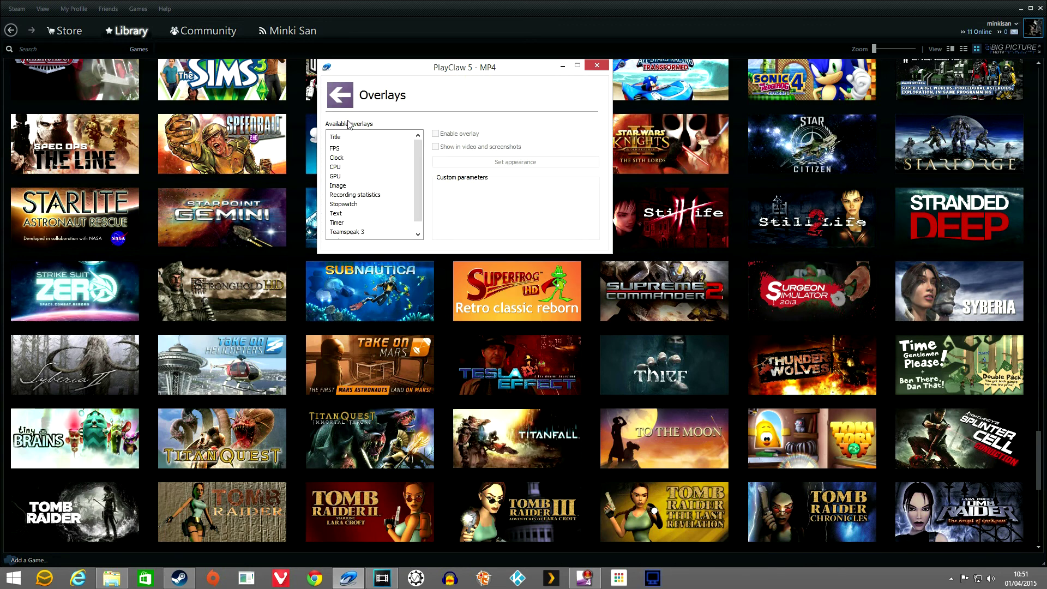
click(339, 95)
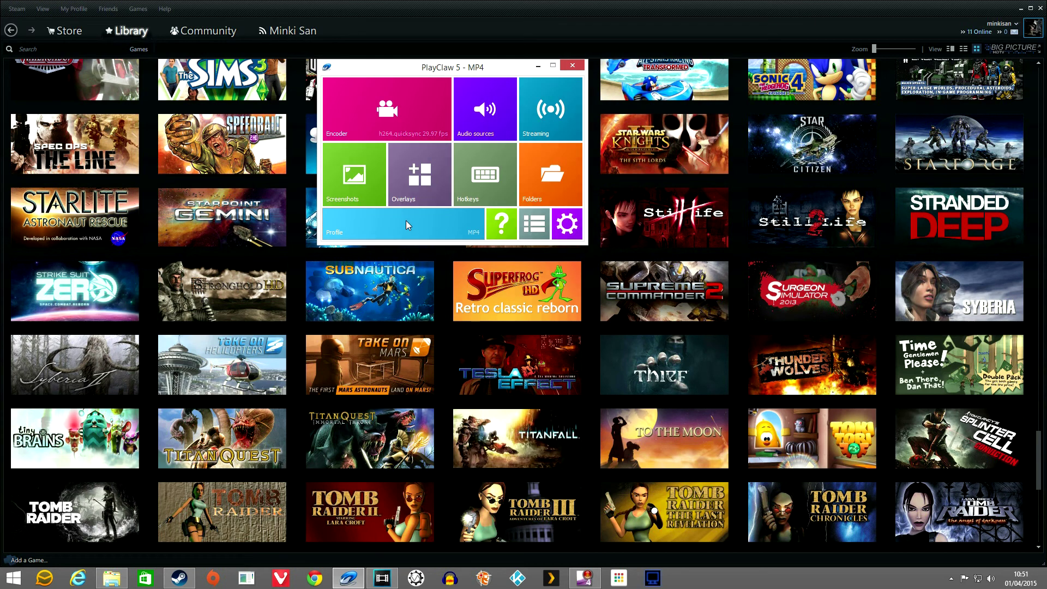
click(567, 224)
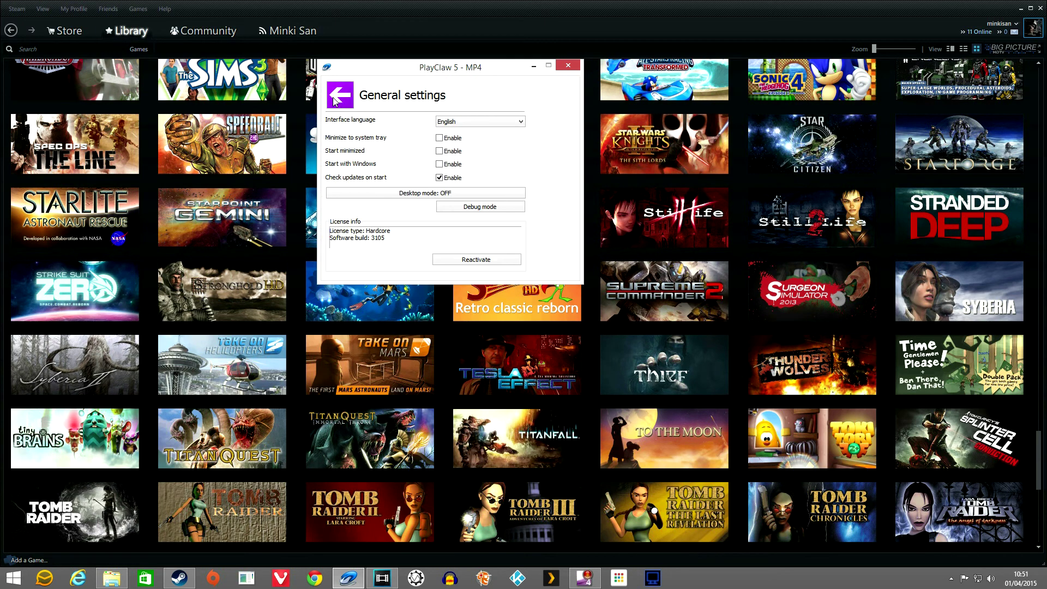
click(339, 98)
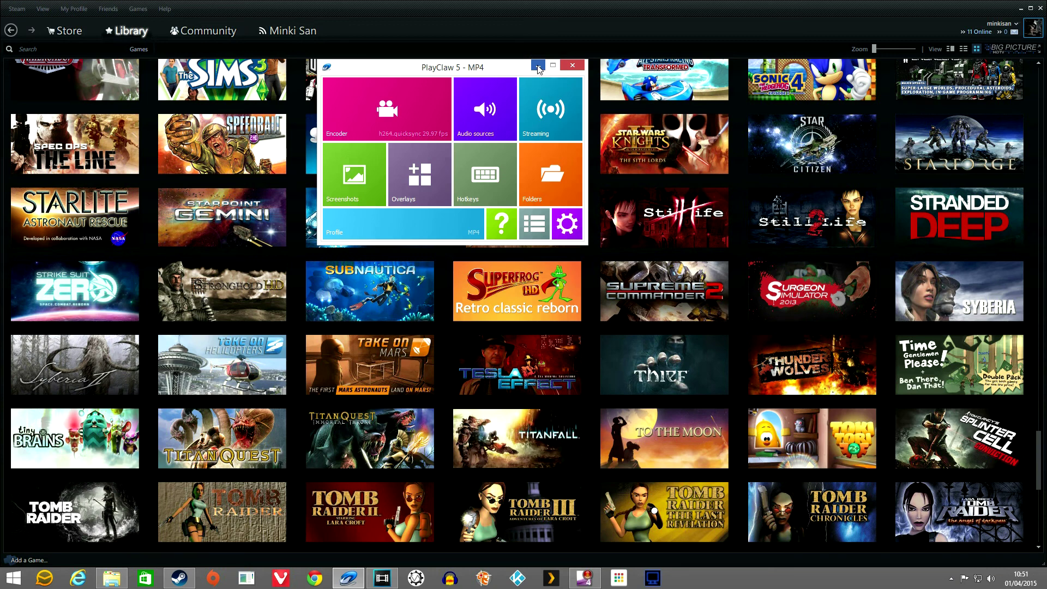
- Minimize the Steam library and move the PlayClaw window over the desktop icons to clear the centre of the desktop
mouse_move(954, 209)
click(1021, 9)
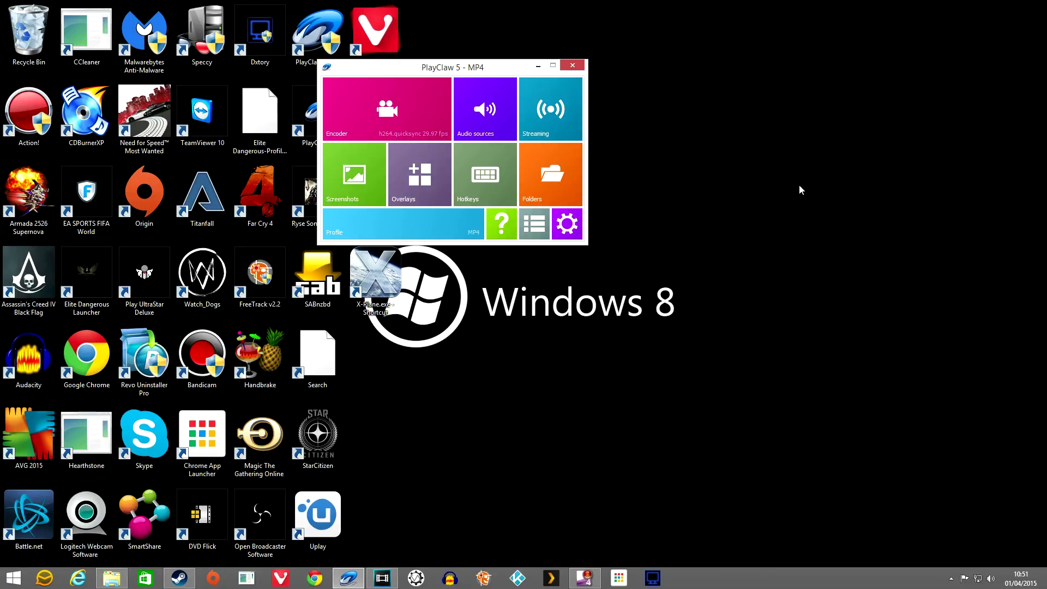
drag(437, 71, 147, 144)
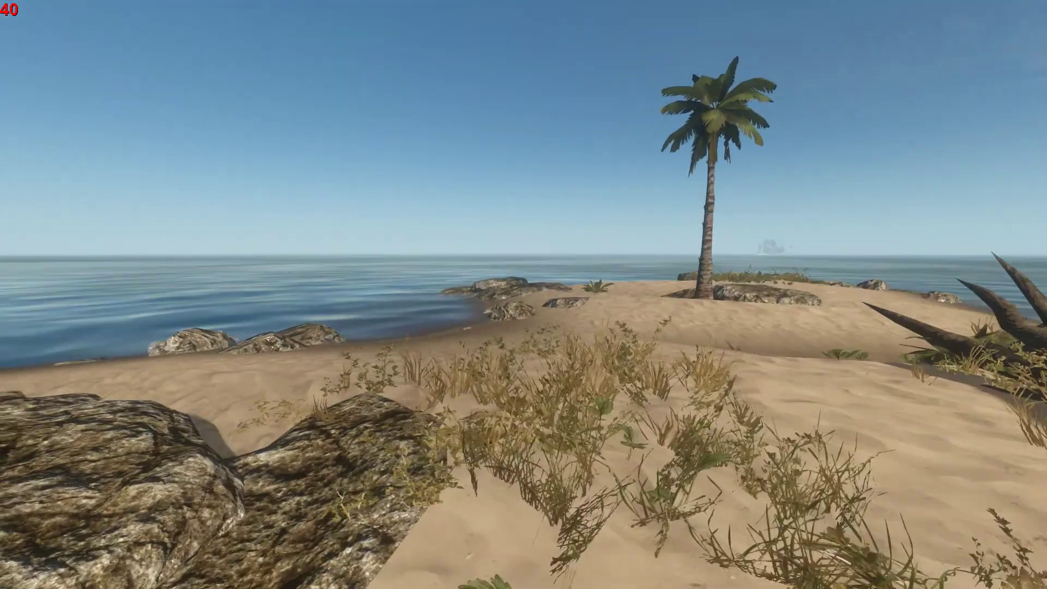
key(w)
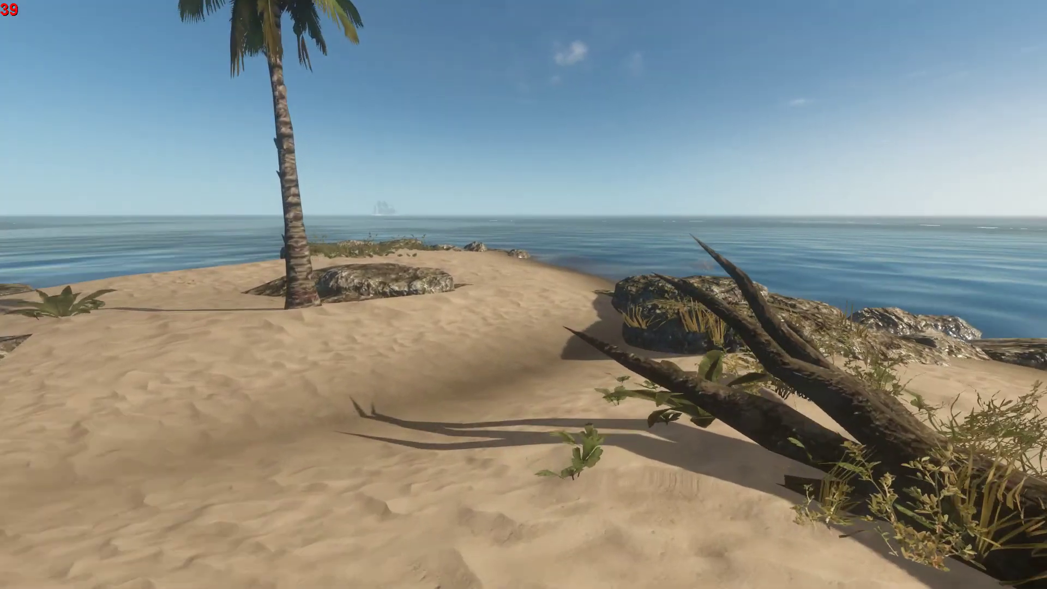
key(w)
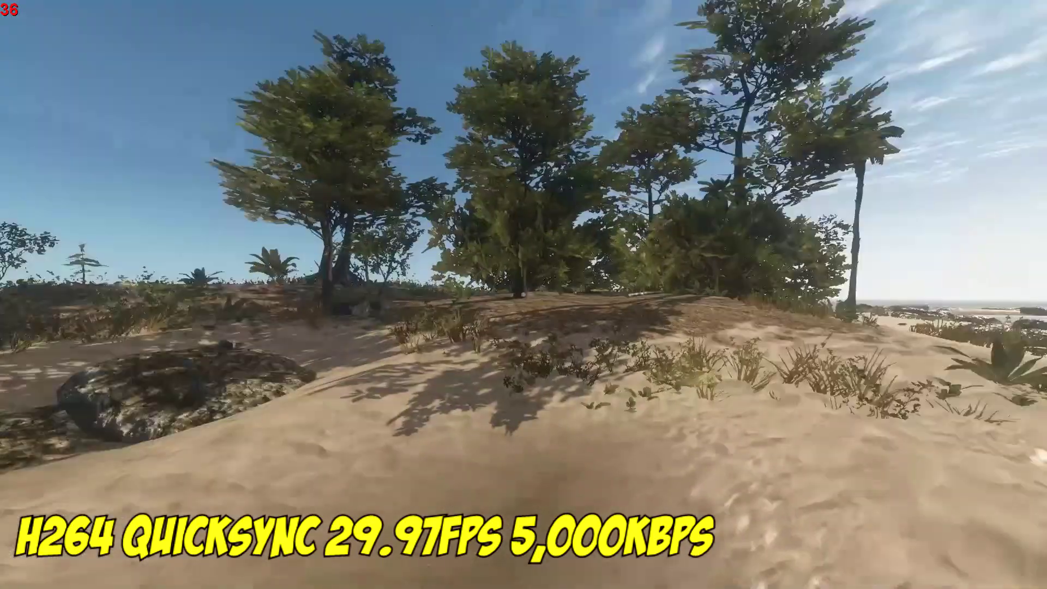
key(w)
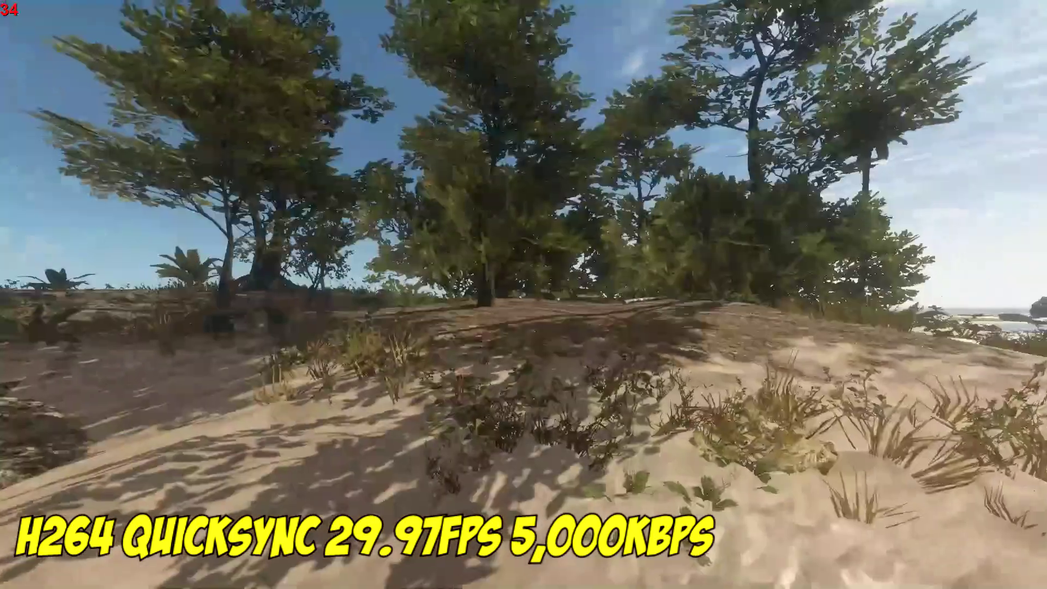